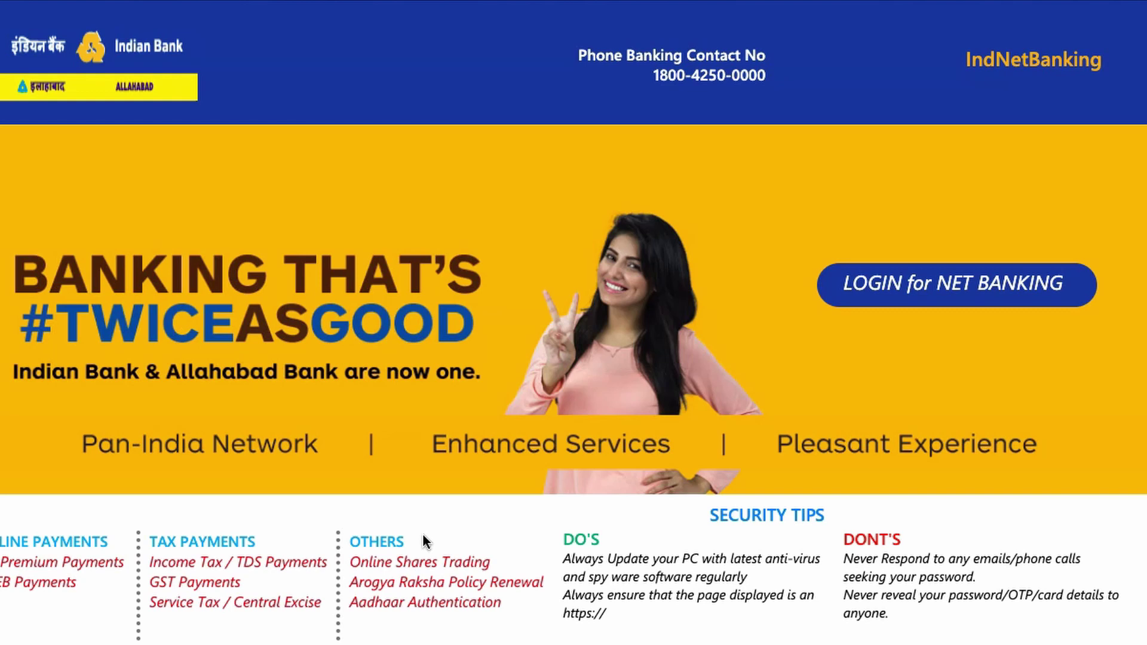
Sign in with the user ID and captcha text, then paste the login password and log in
left_click(906, 300)
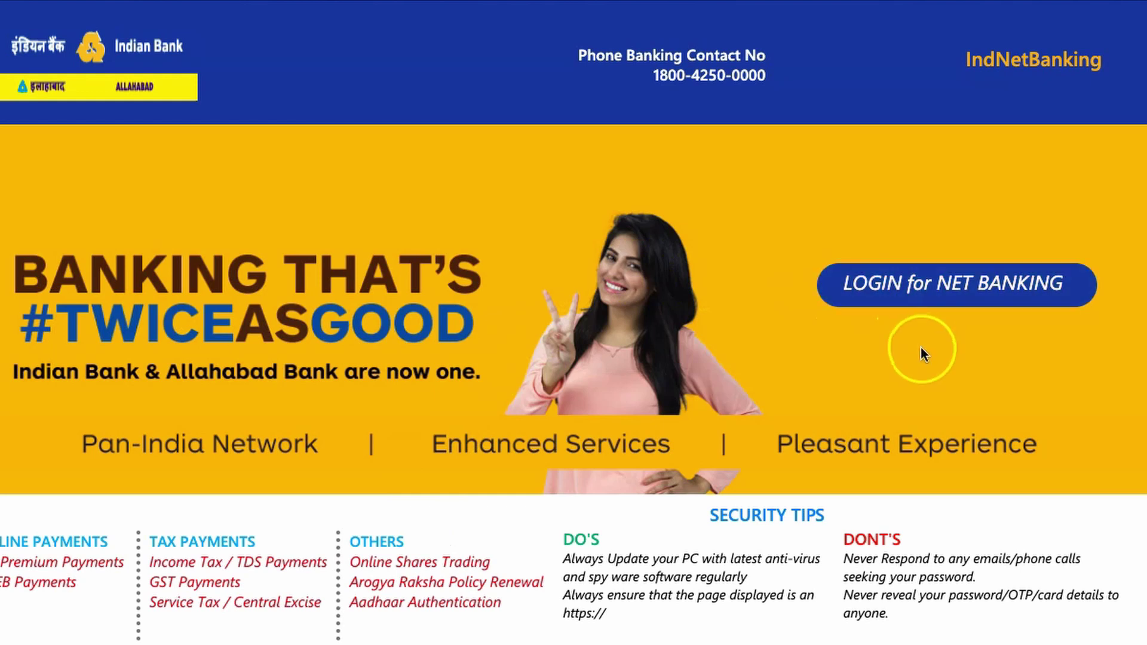
left_click(942, 300)
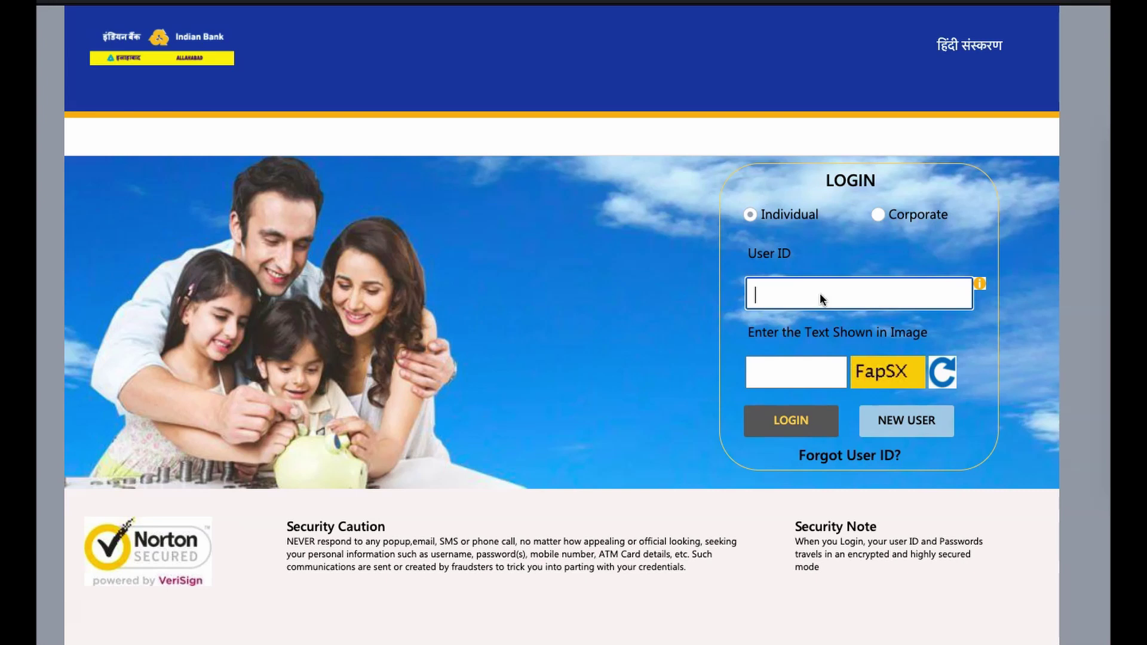
left_click(817, 375)
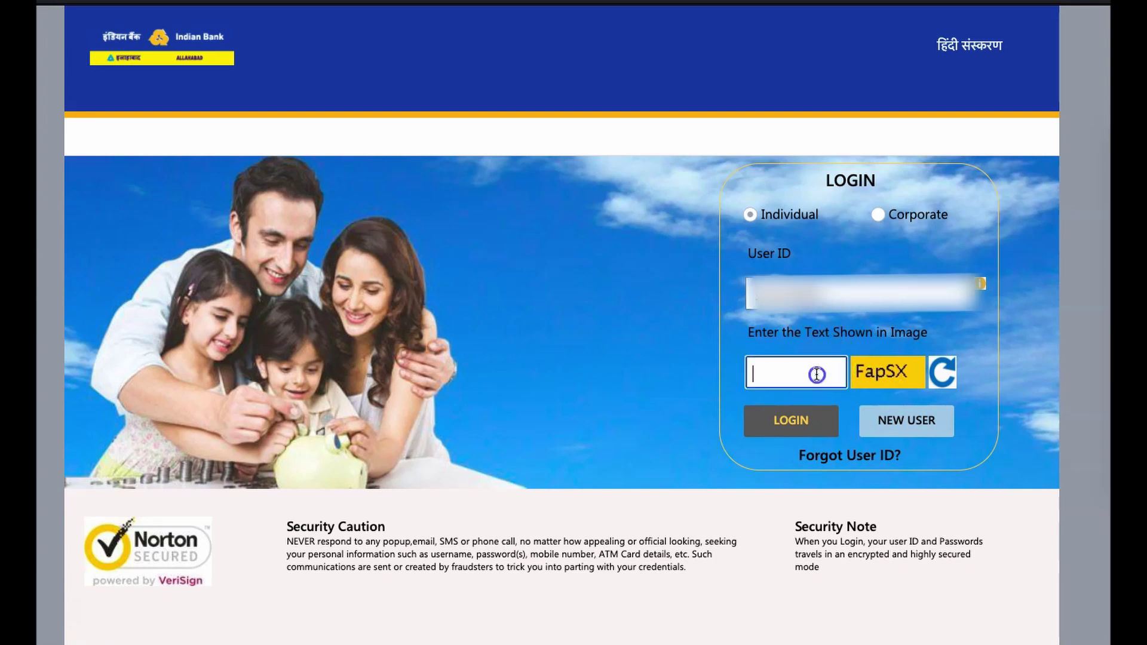
type("FapSX")
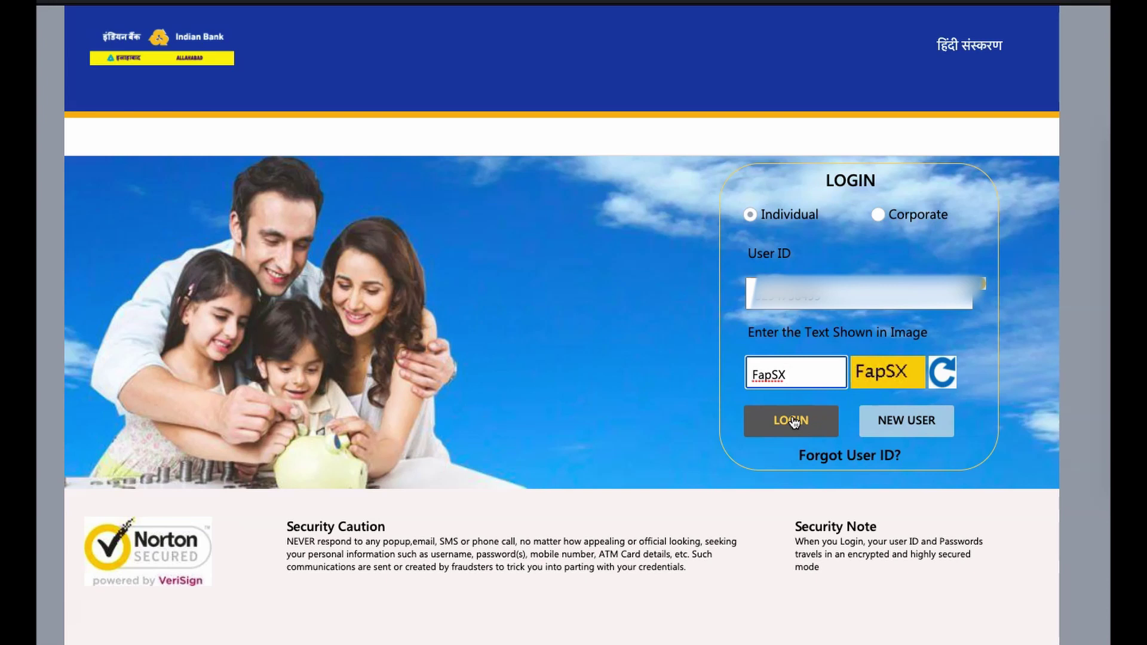
left_click(794, 422)
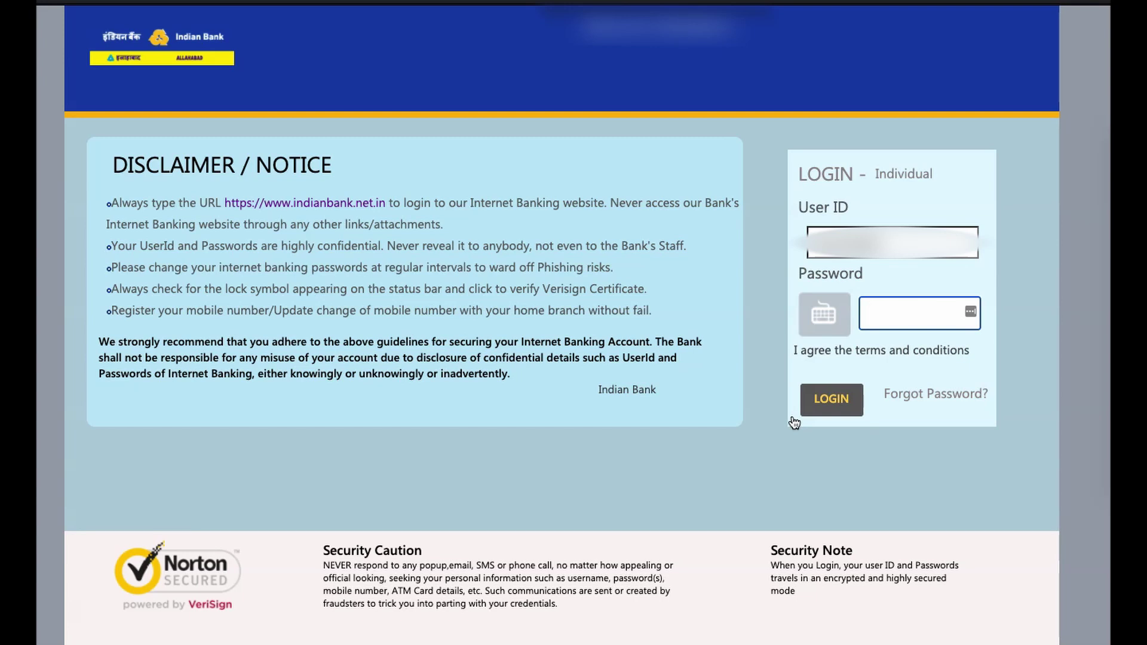
key("ctrl+v")
left_click(835, 408)
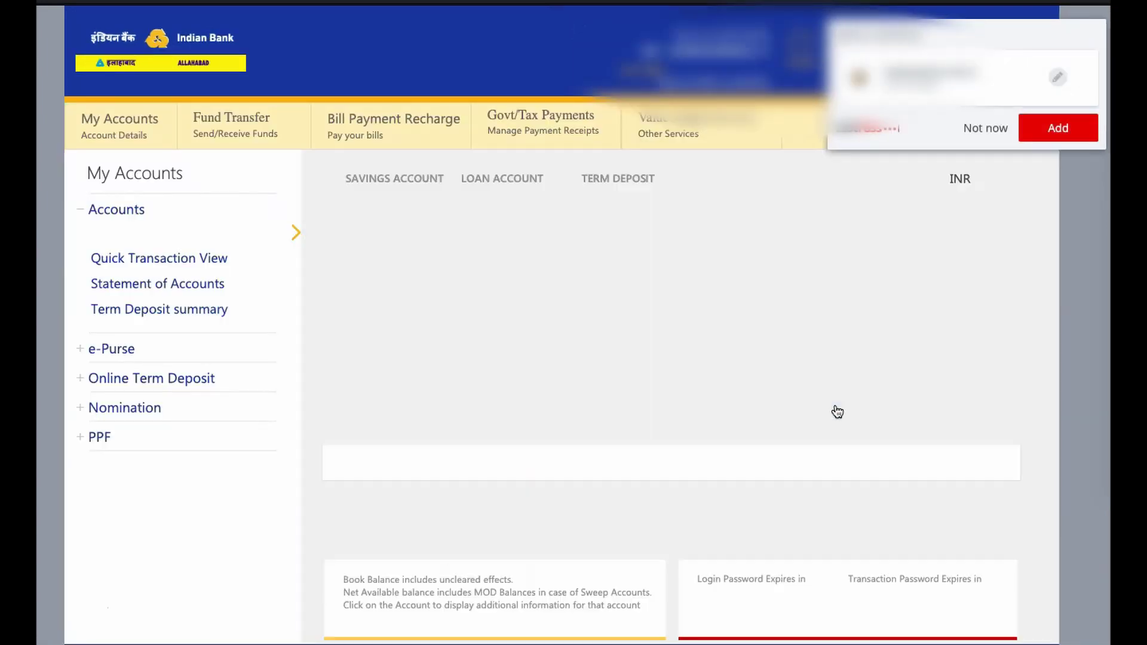
Dismiss the save-password prompt and open Fund Transfer > Manage Beneficiaries > Add Beneficiary
left_click(985, 126)
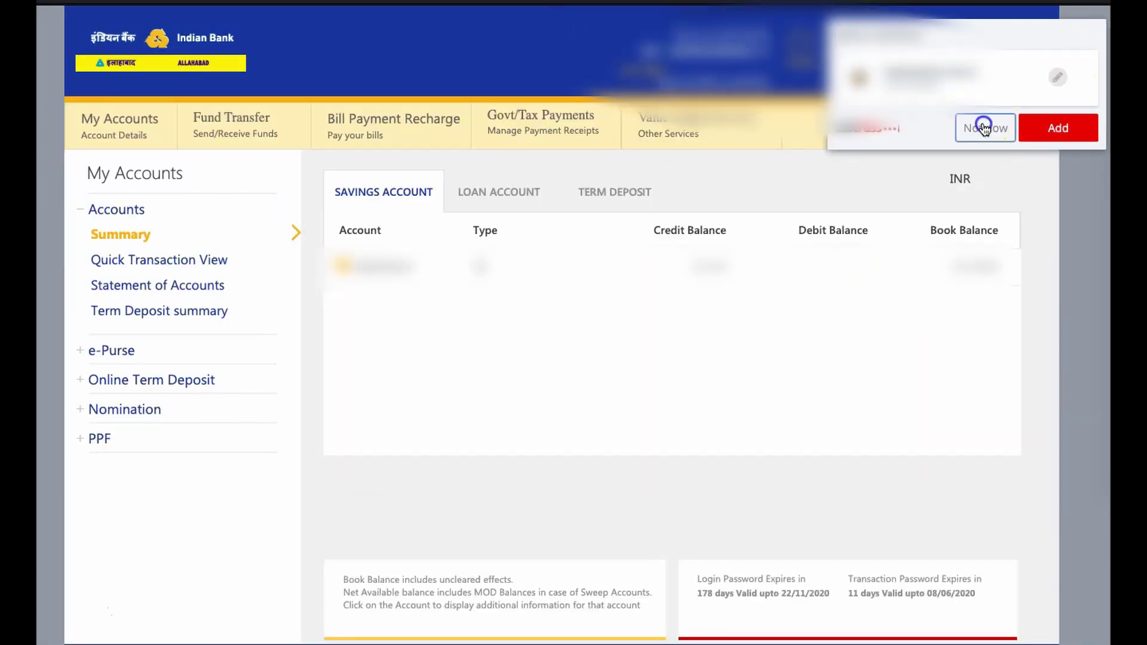
left_click(245, 123)
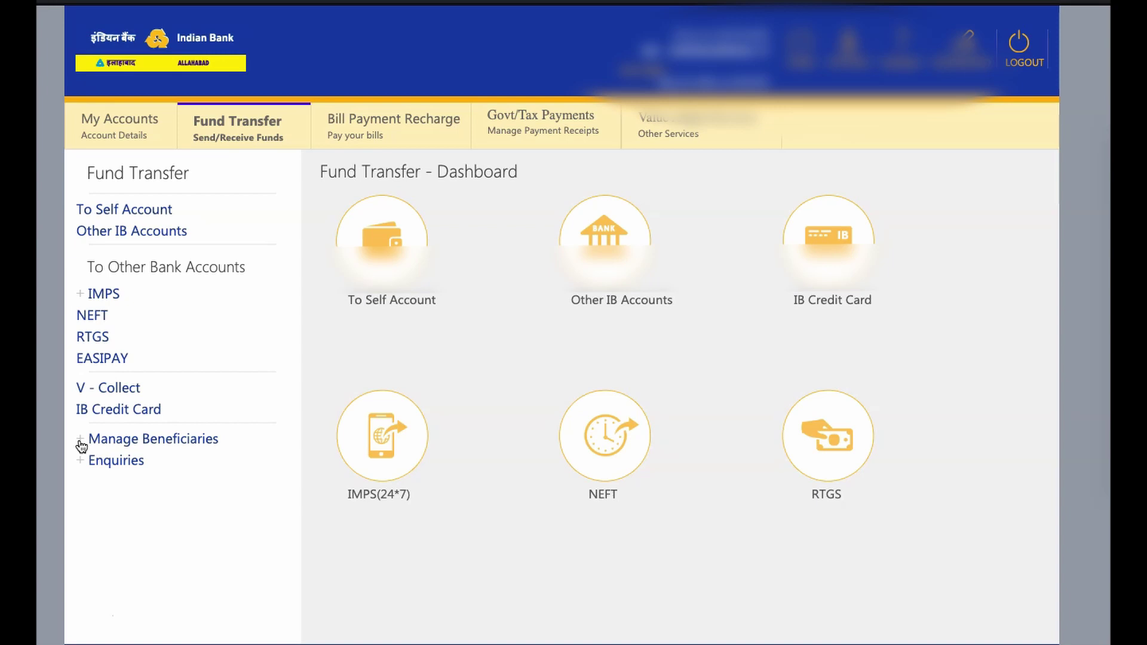
left_click(81, 444)
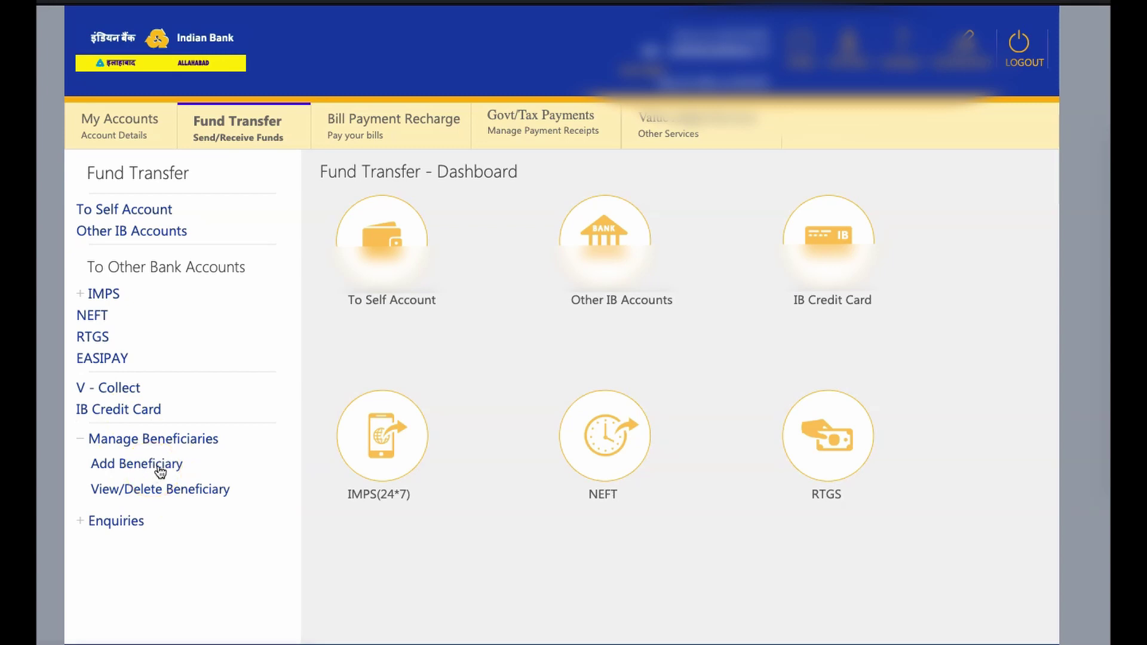
left_click(160, 471)
Open the Type of Bank dropdown on the Add Beneficiary form
scroll(809, 413, "down", 1)
scroll(809, 412, "up", 1)
left_click(741, 298)
left_click(753, 295)
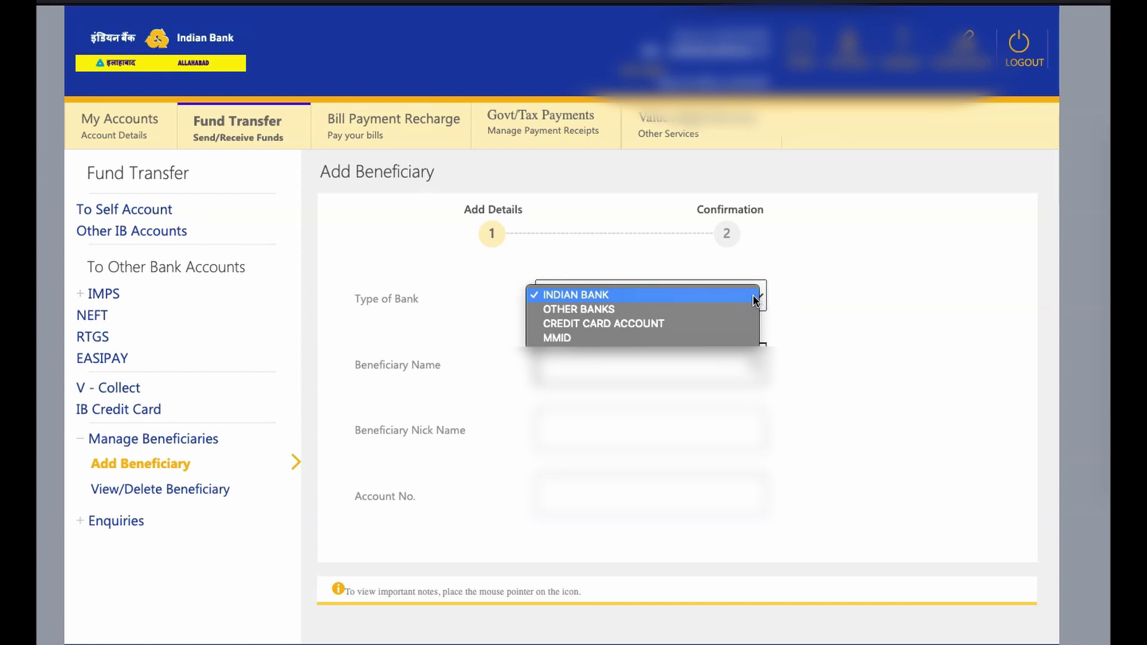
Choose OTHER BANKS and enter IFSC KVBL0001661, verified as KARUR VYSYA BANK, TRICHY - KARUMANDAPAM
left_click(613, 308)
left_click(589, 346)
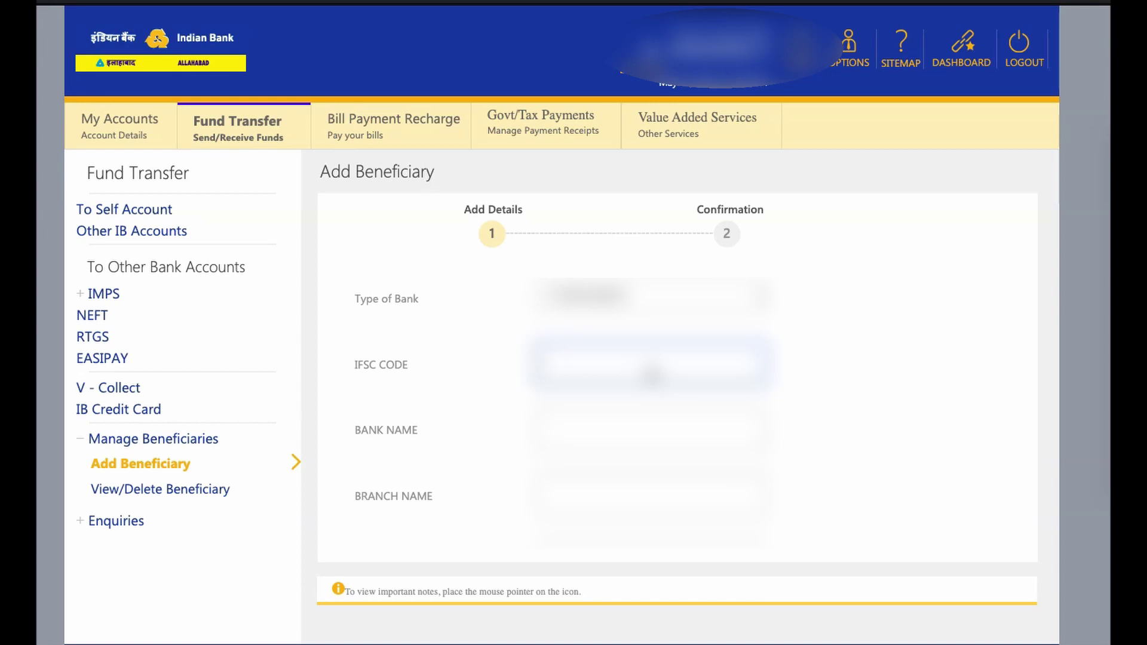
left_click(628, 437)
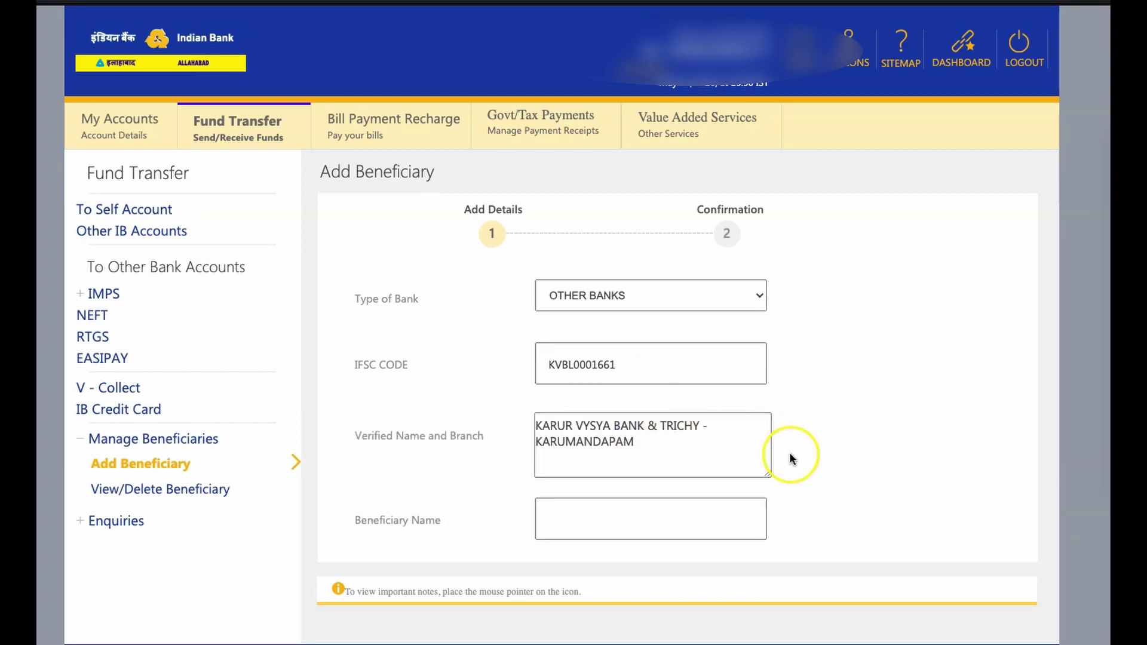
scroll(792, 459, "down", 2)
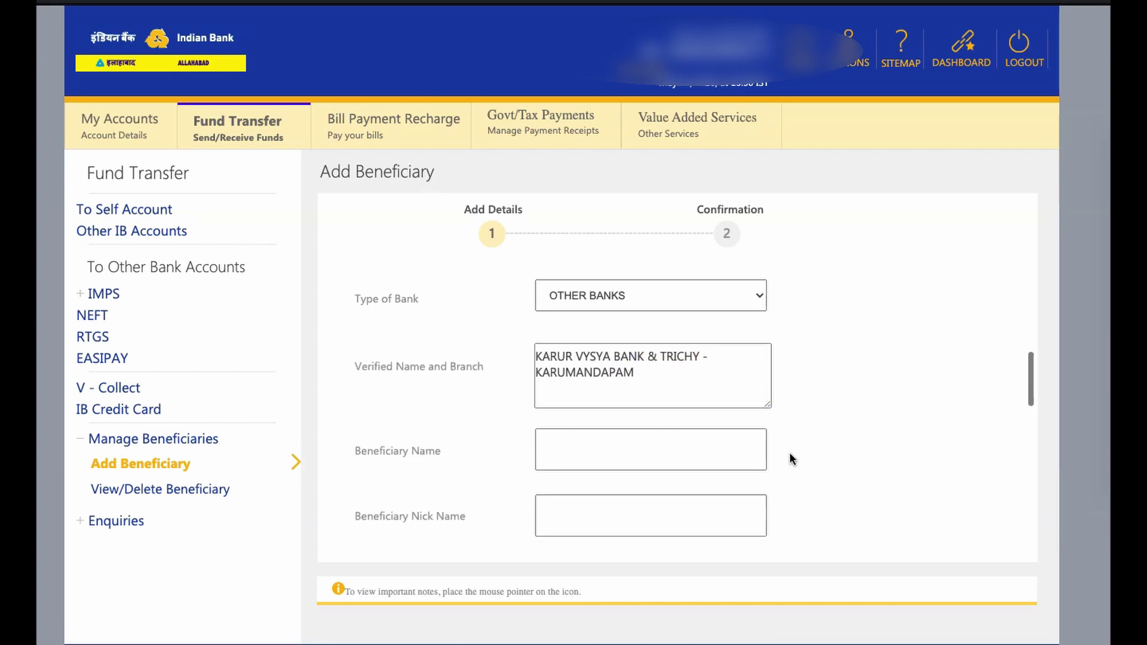
scroll(792, 459, "down", 1)
Enter the beneficiary's full name and a nickname
left_click(655, 374)
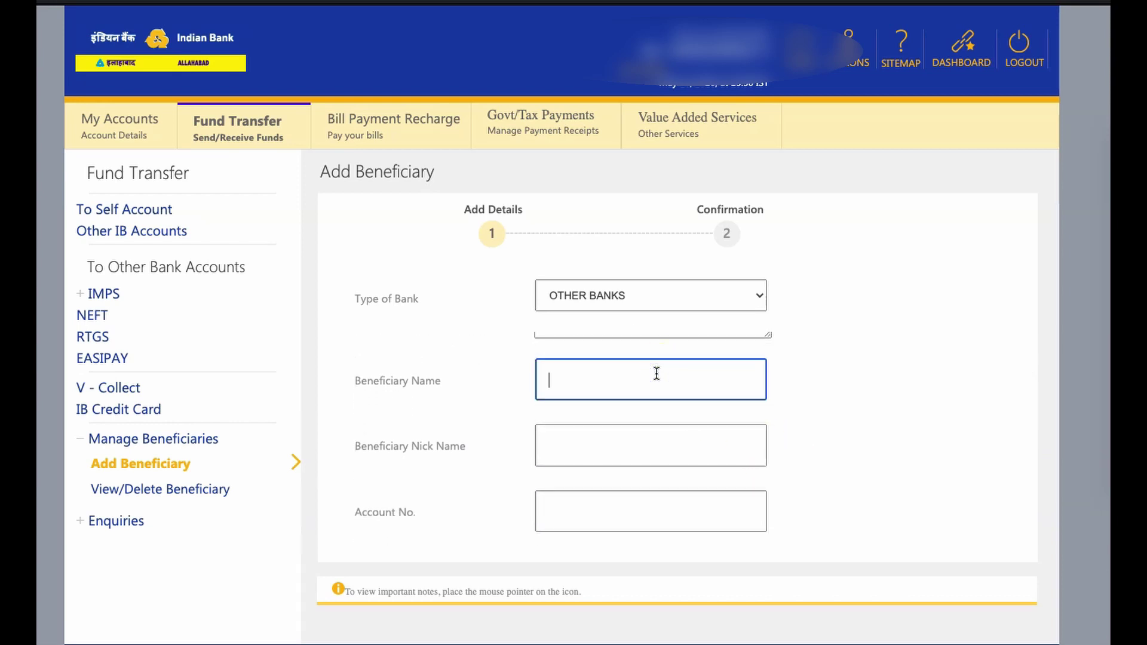
key("Tab")
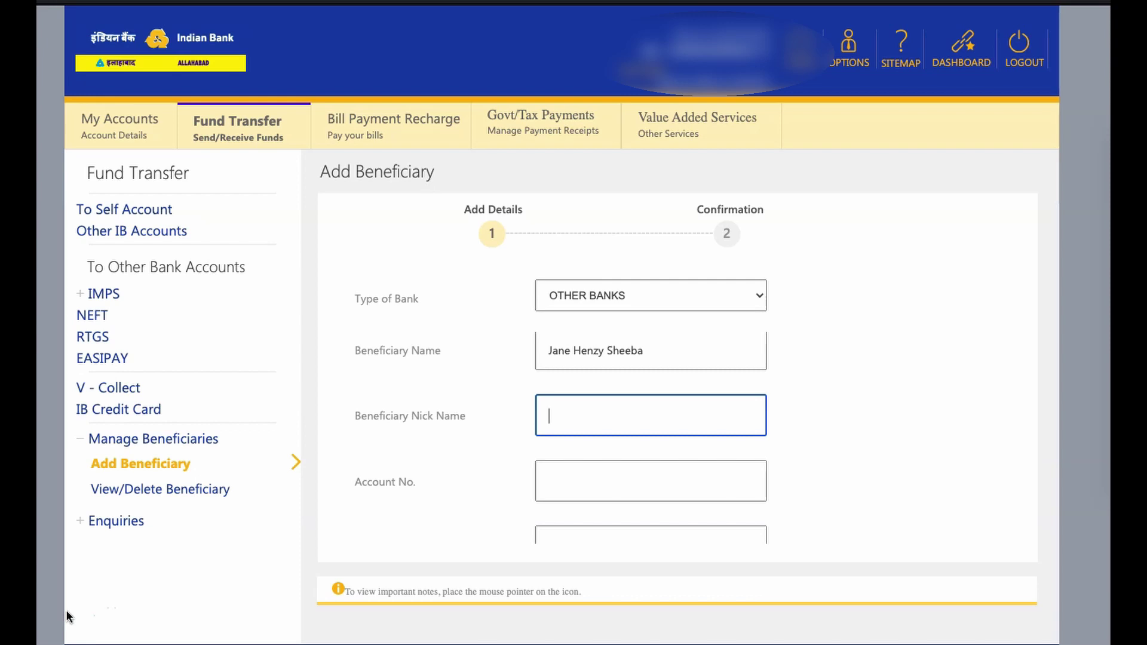
type("JaneKVB")
key("Tab")
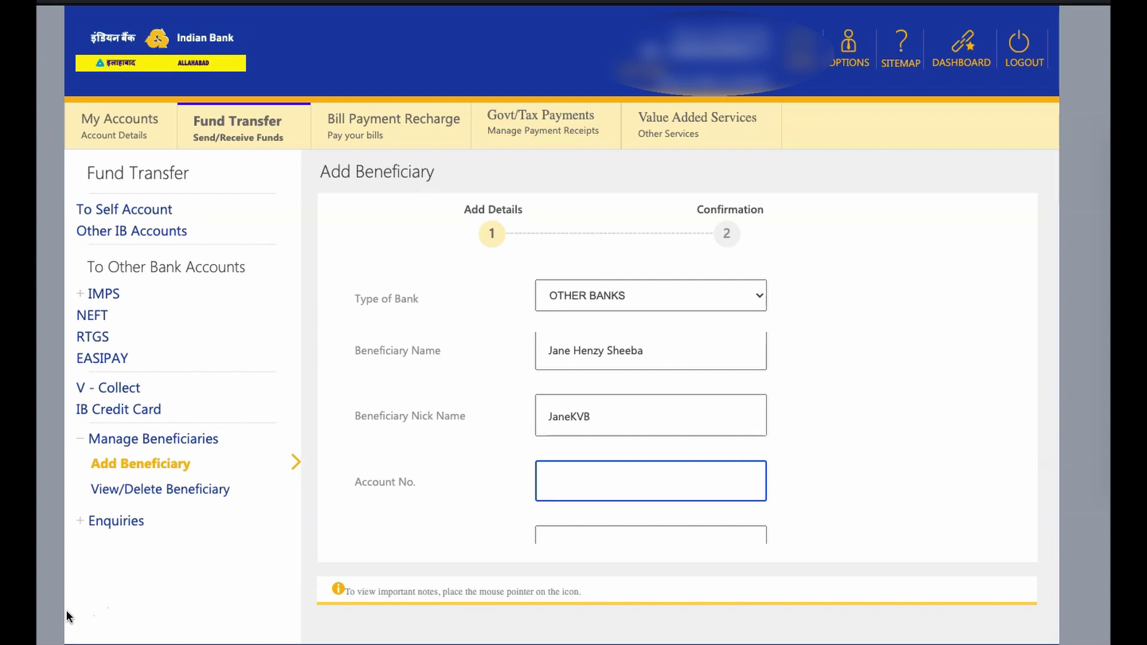
Fill in the account number twice and open the account type list
scroll(645, 476, "down", 2)
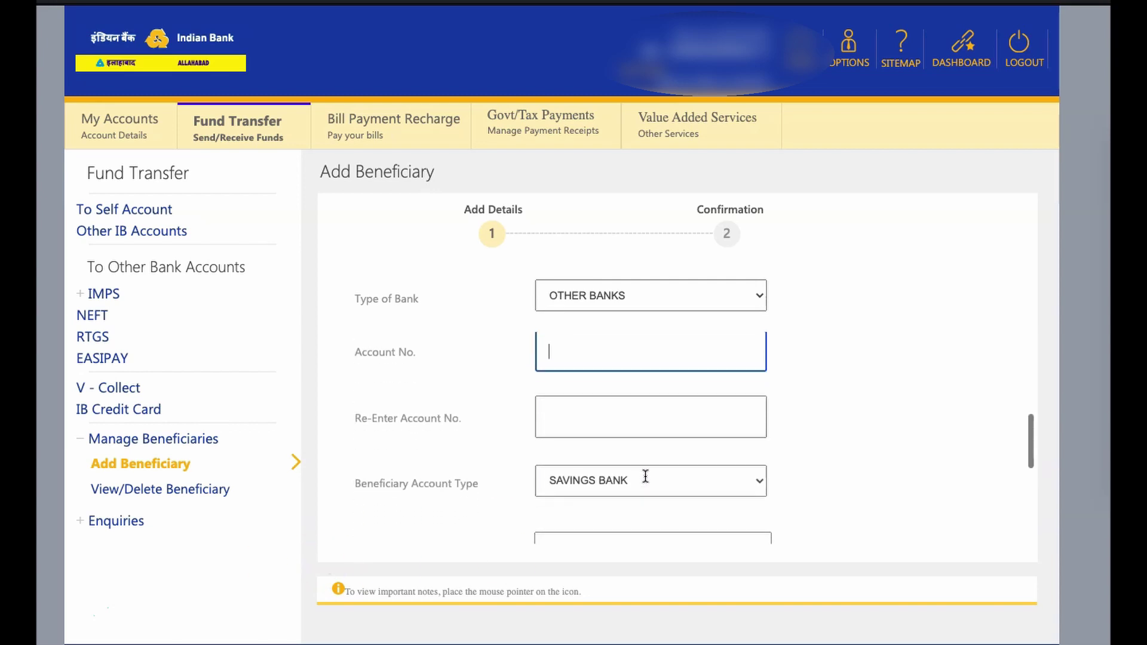
scroll(646, 476, "up", 1)
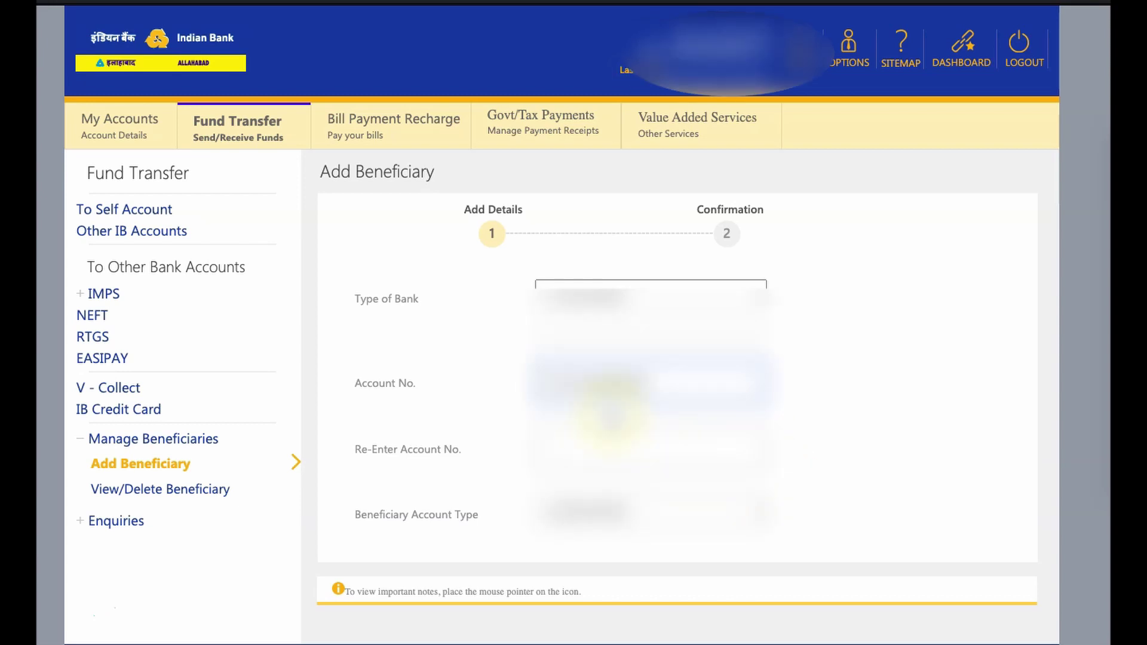
left_click(596, 451)
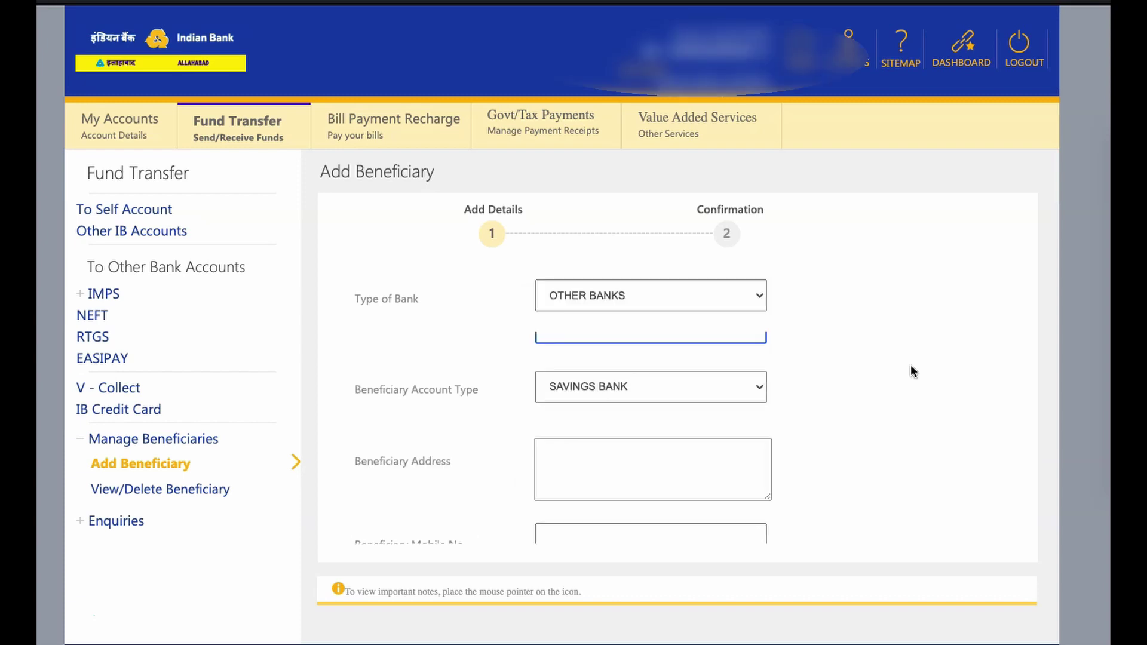
left_click(709, 396)
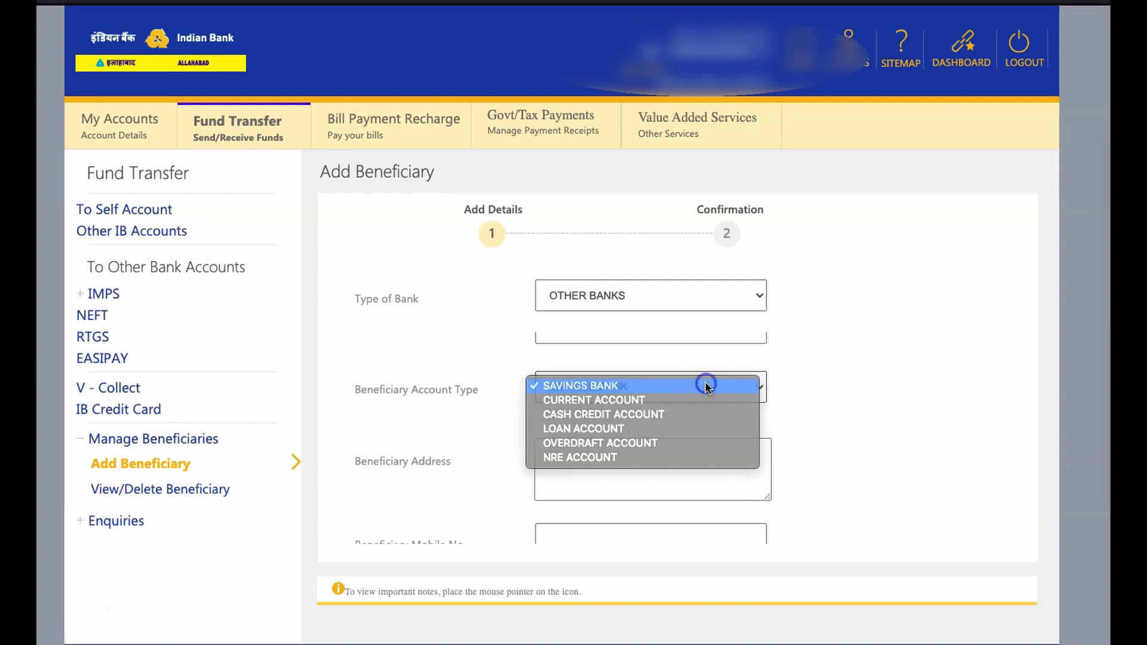
Keep SAVINGS BANK, add the beneficiary's address, mobile number and e-mail, and submit for confirmation
left_click(705, 383)
left_click(622, 467)
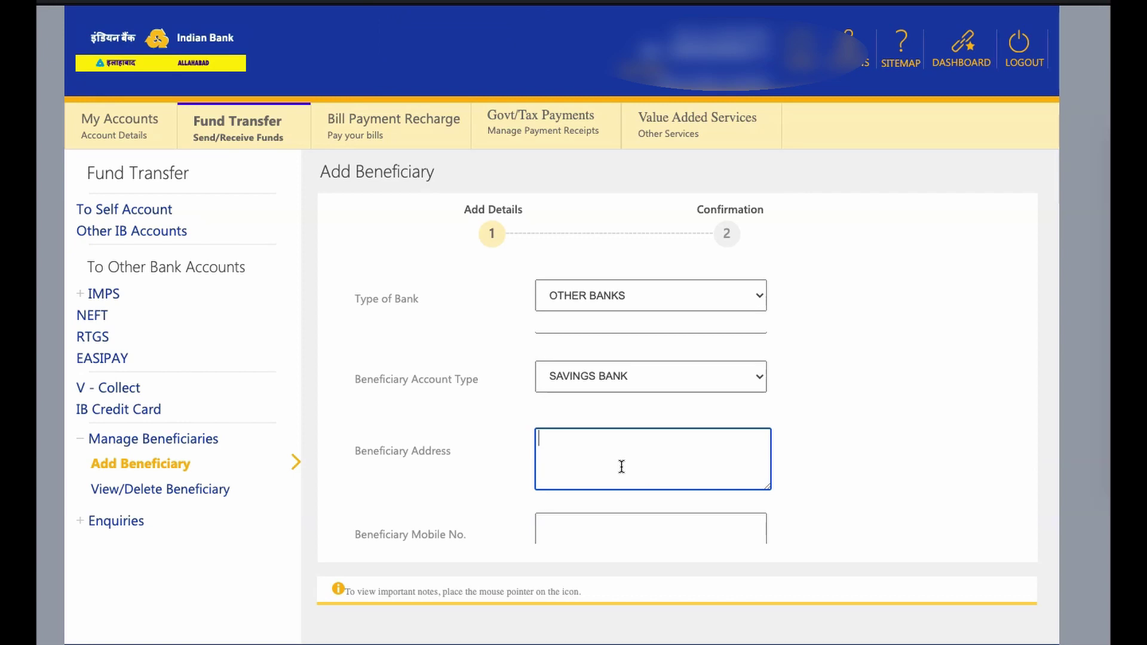
left_click(840, 420)
scroll(840, 420, "down", 3)
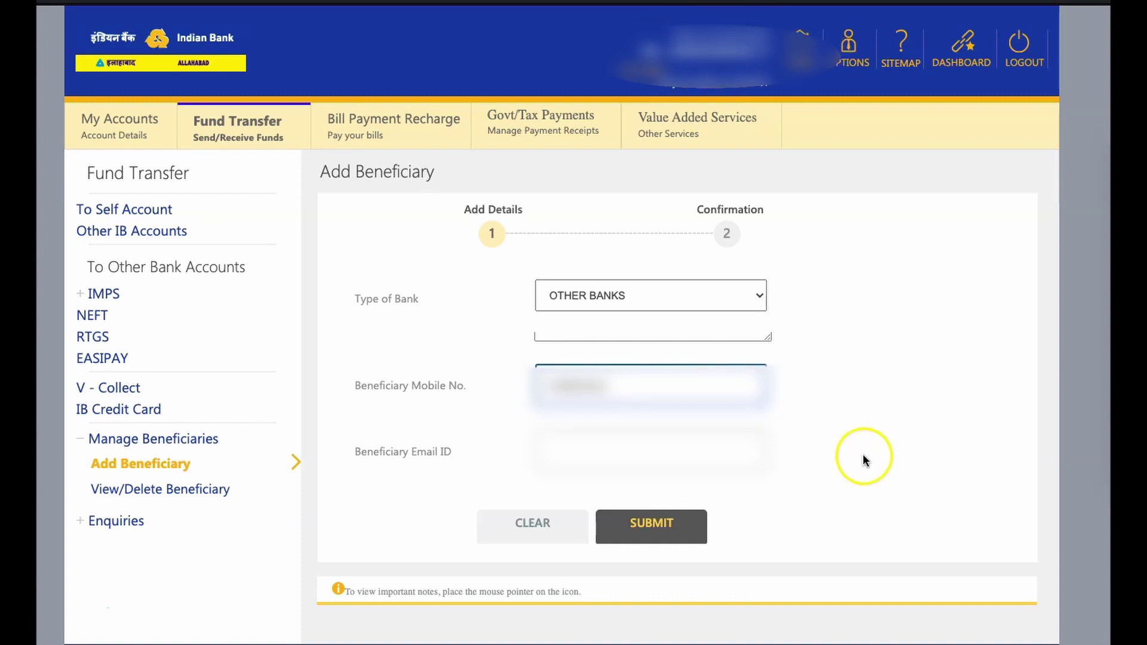
left_click(663, 452)
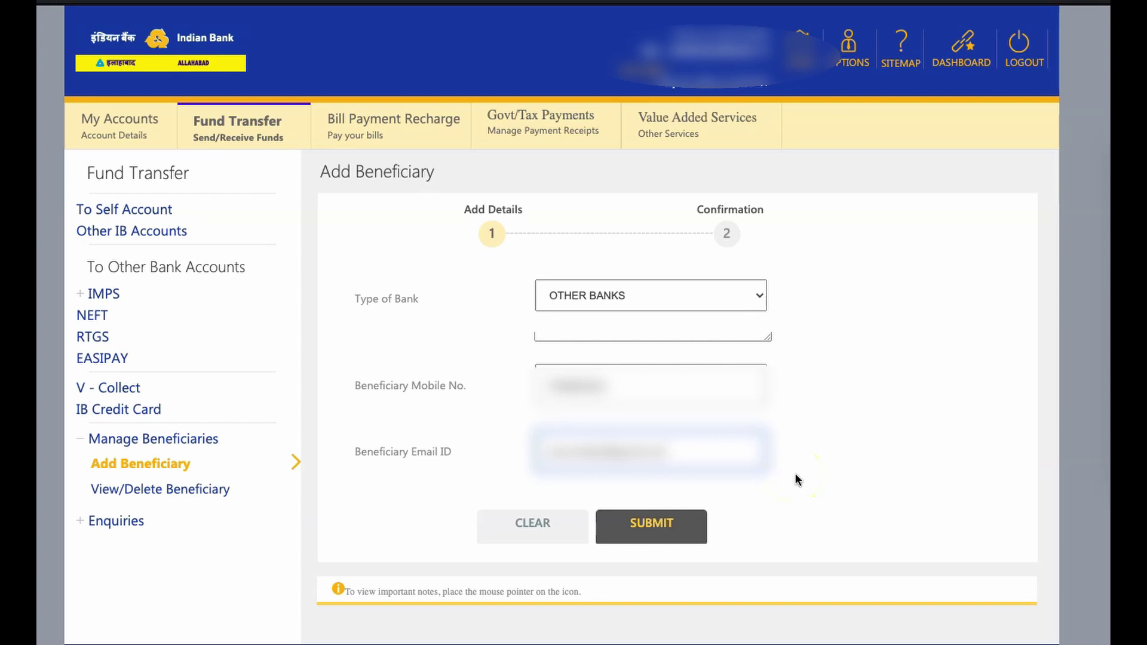
left_click(656, 524)
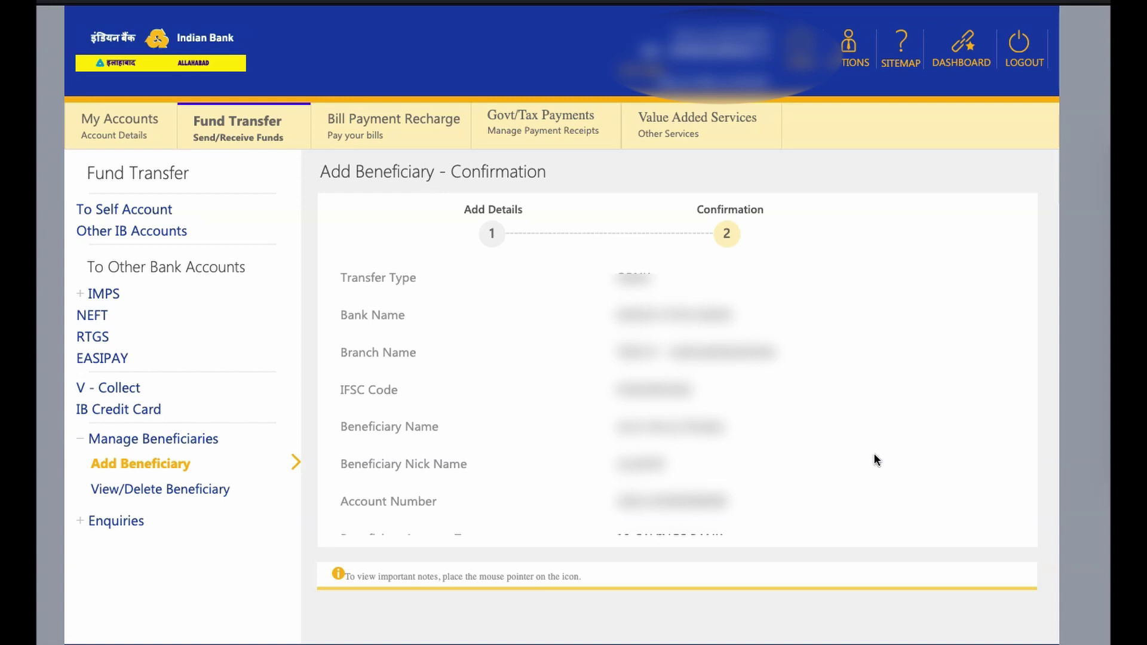
Enter the one-time password on the confirmation page and submit to add the beneficiary
scroll(876, 460, "down", 4)
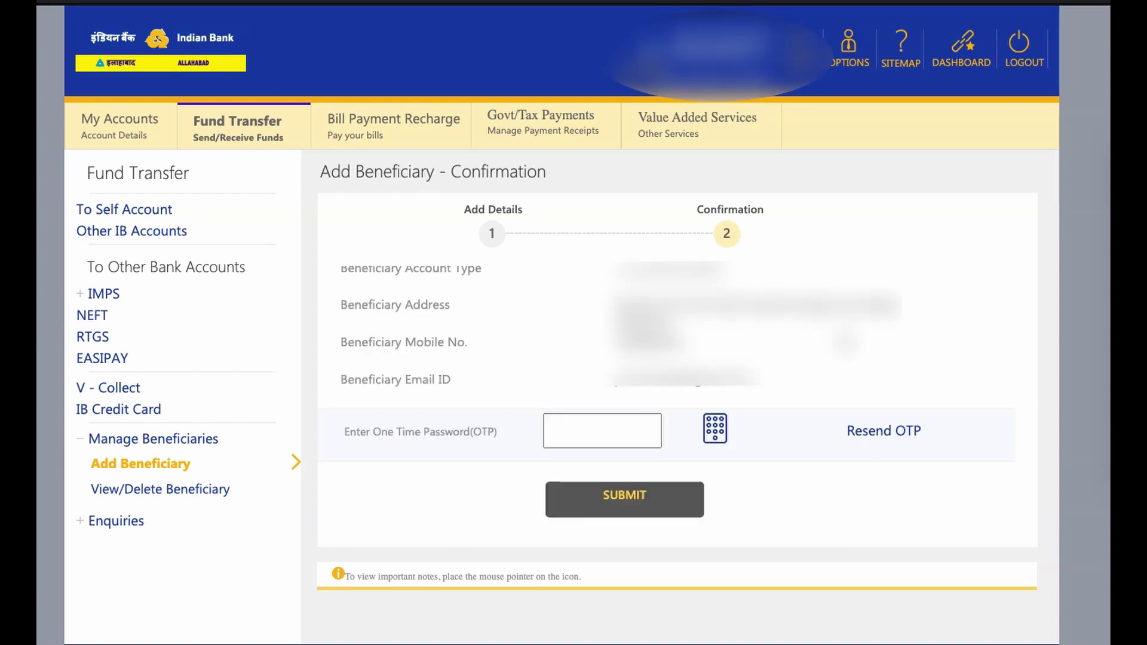
left_click(586, 438)
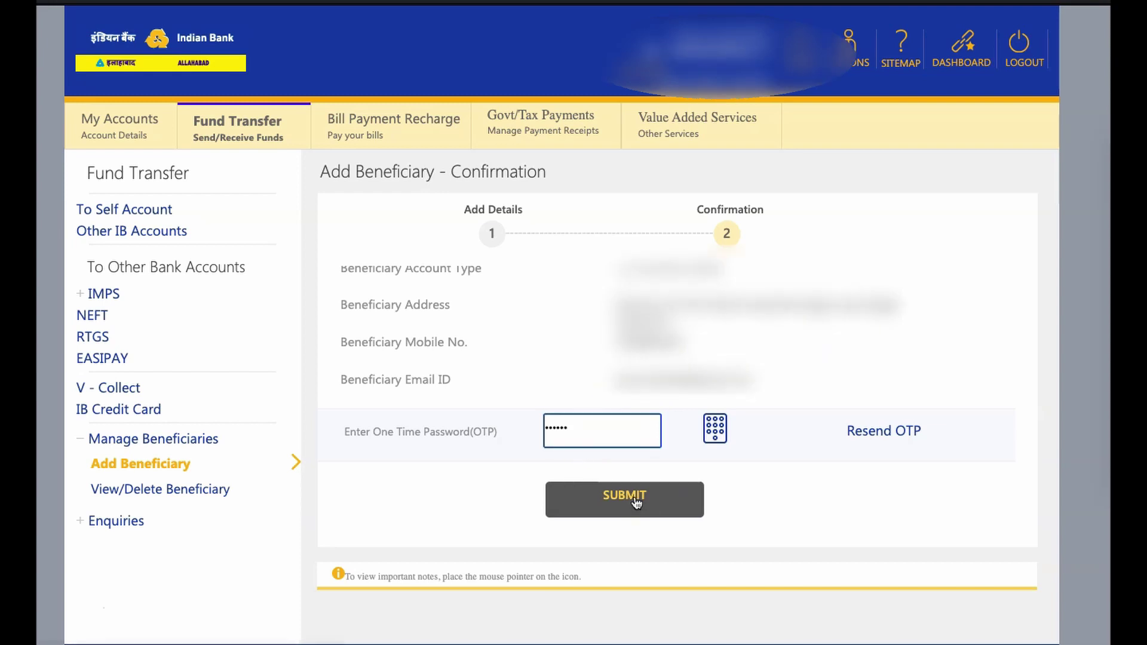
left_click(636, 500)
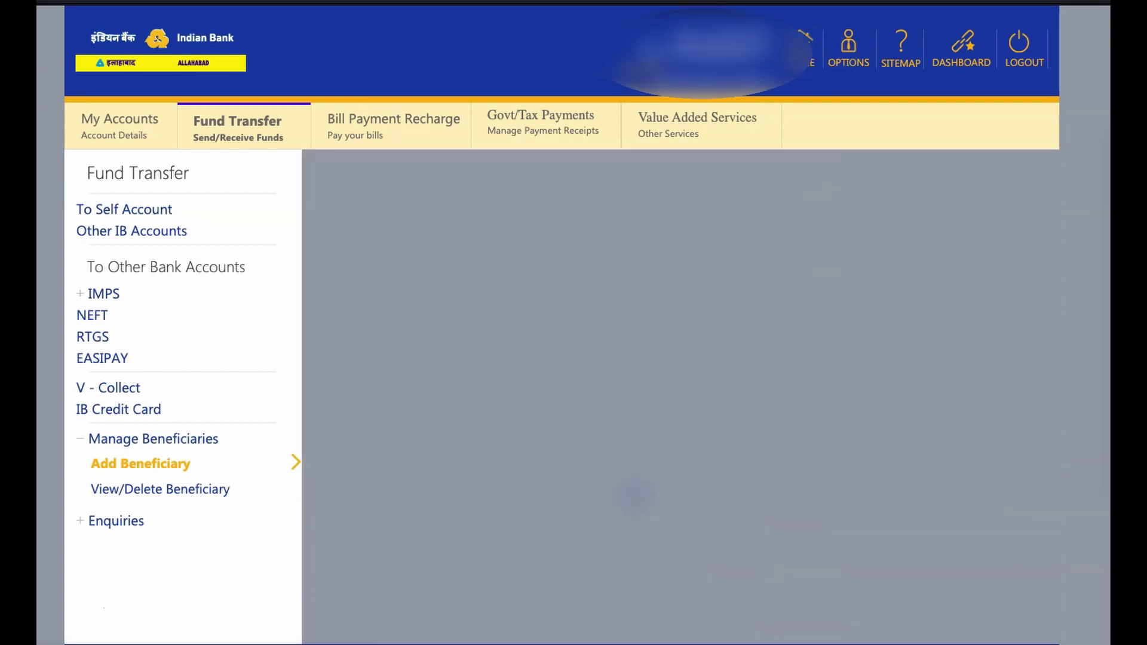